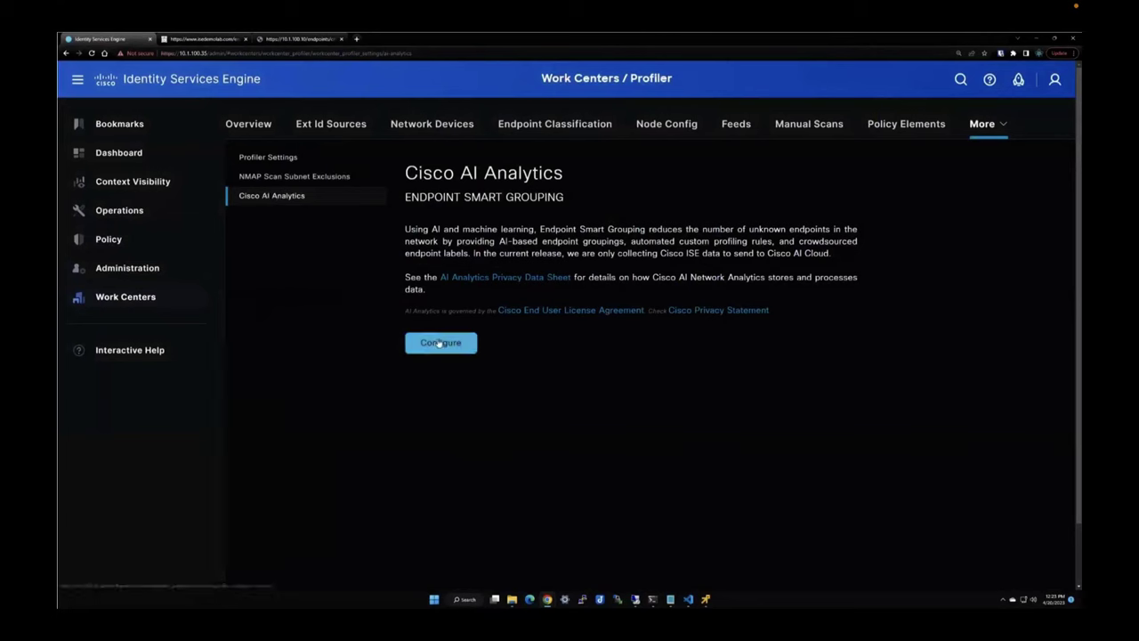
- Accept the license agreement, enable Cisco AI Analytics as a new configuration in US East (N. Virginia), and check cloud connectivity
{"action": "left_click", "coordinate": [451, 343]}
{"action": "left_click", "coordinate": [408, 321]}
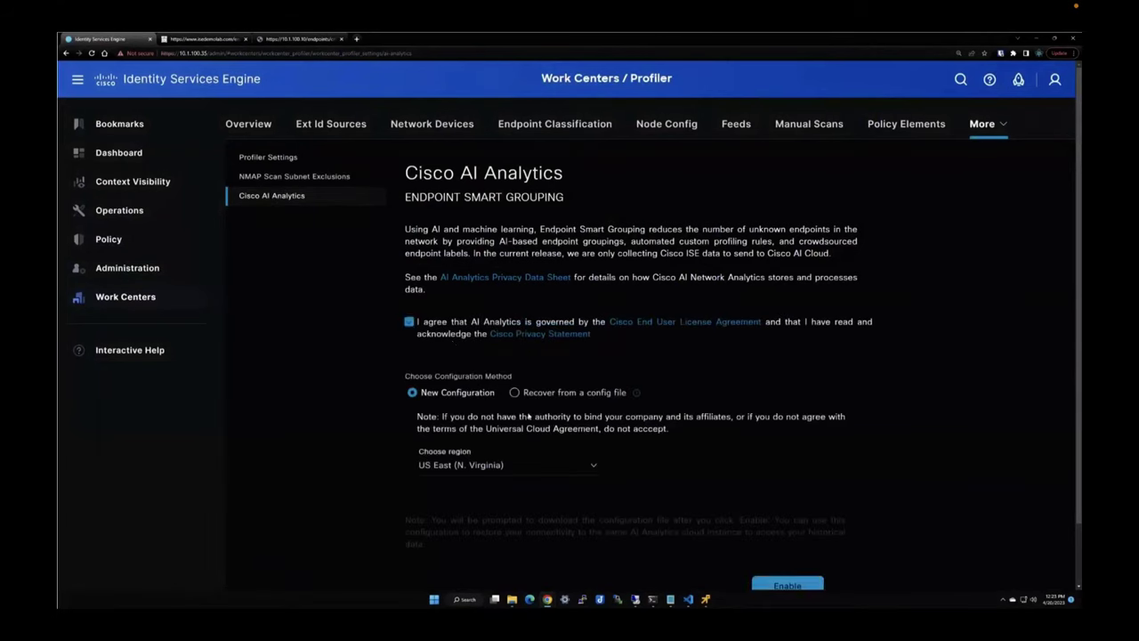
{"action": "scroll", "coordinate": [620, 488], "scroll_direction": "down", "scroll_amount": 2}
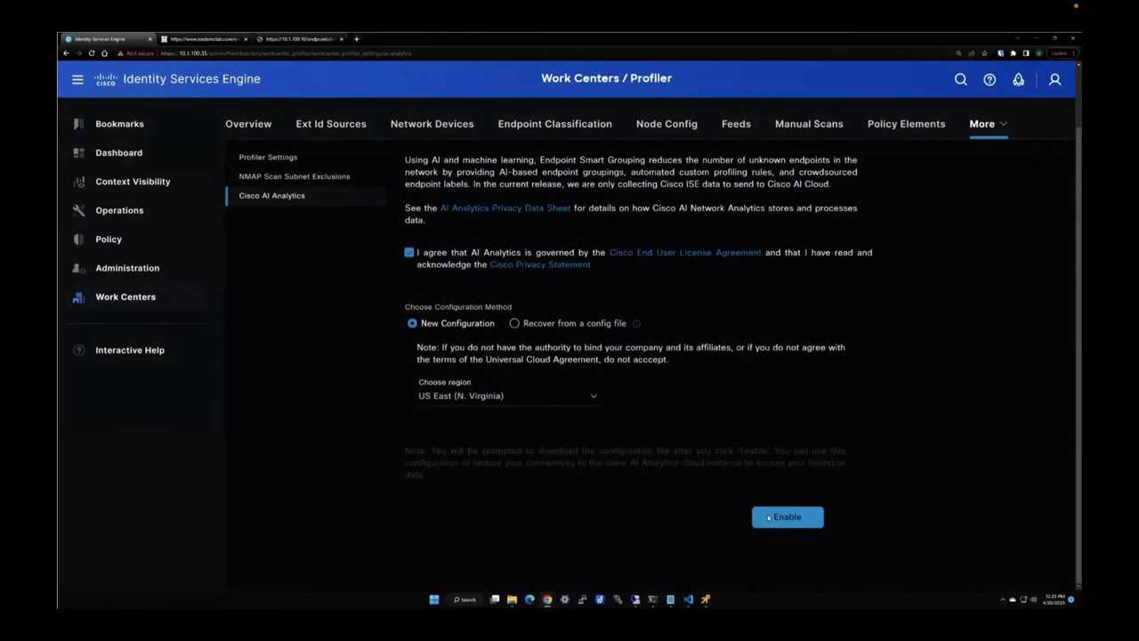
{"action": "left_click", "coordinate": [783, 516]}
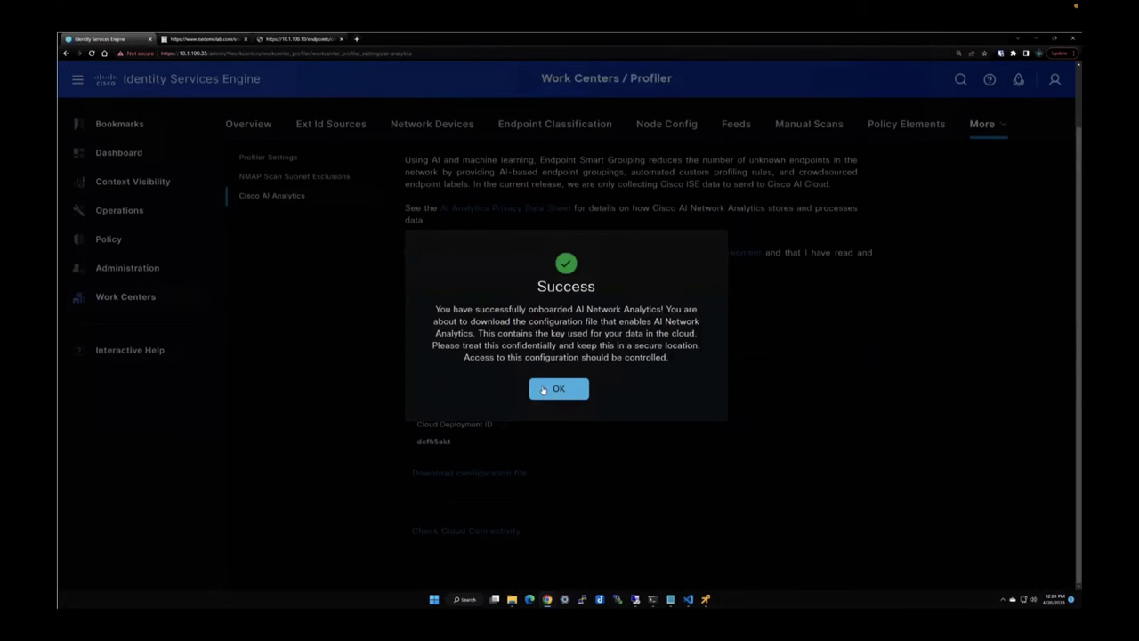
{"action": "left_click", "coordinate": [558, 388]}
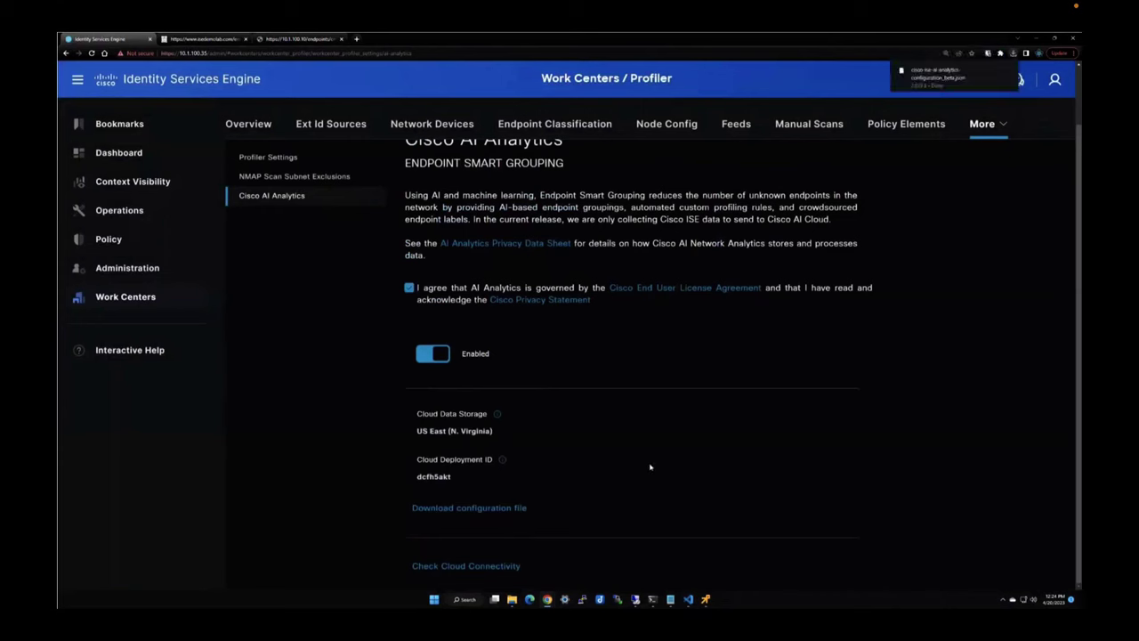
{"action": "left_click", "coordinate": [505, 566]}
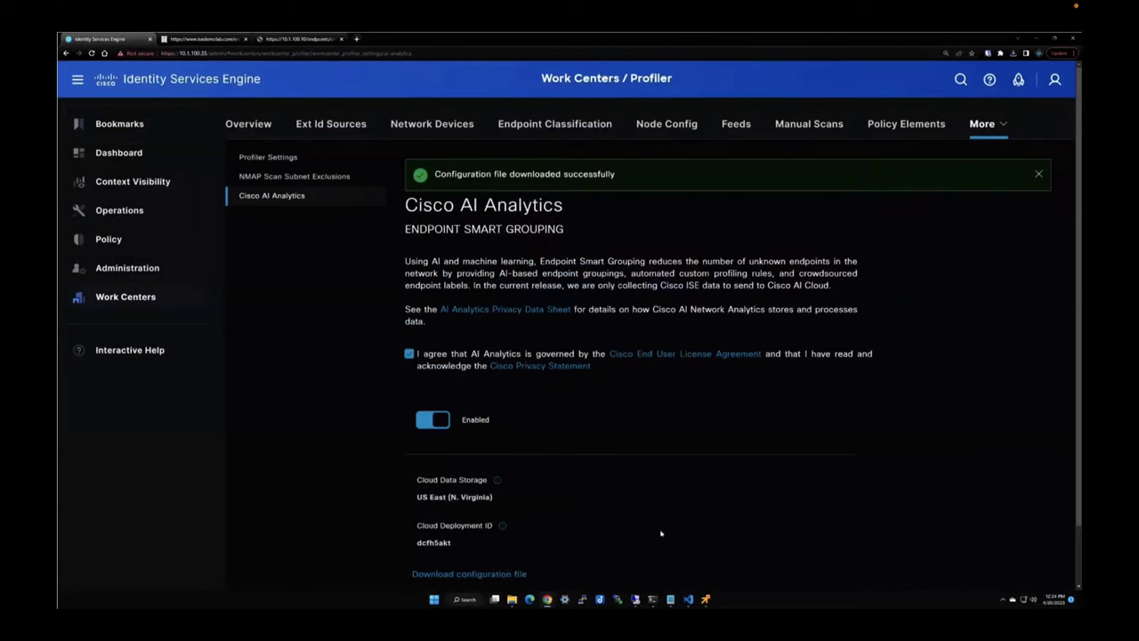
- Review the endpoint classification charts and the MFC profiling and Endpoint Analytics options in the Profiler Settings
{"action": "left_click", "coordinate": [548, 129]}
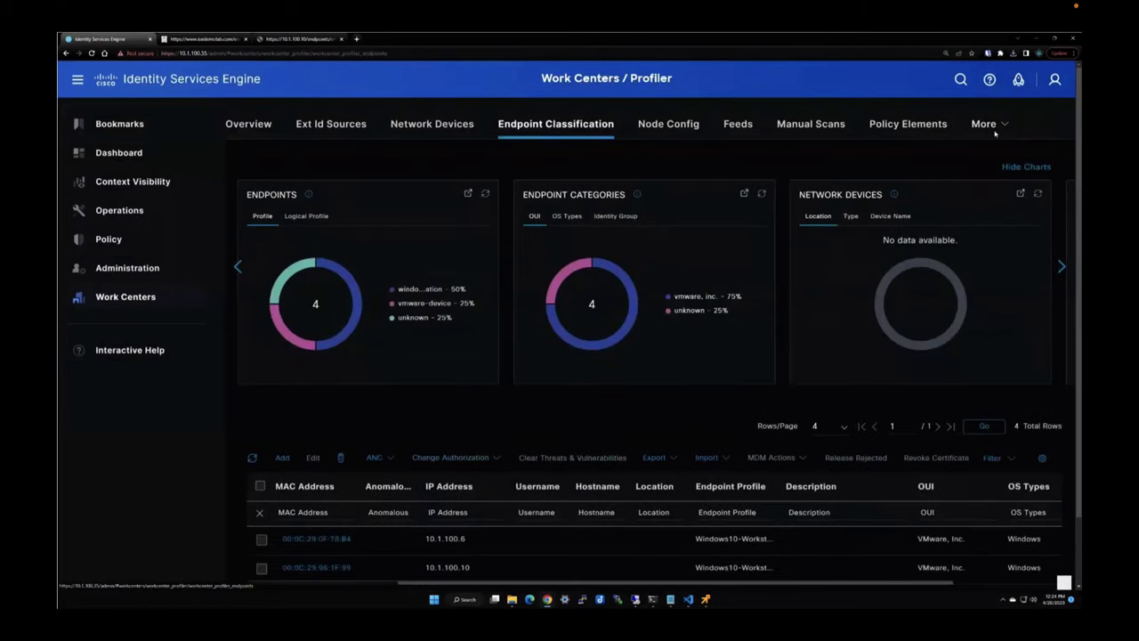
{"action": "left_click", "coordinate": [1061, 267]}
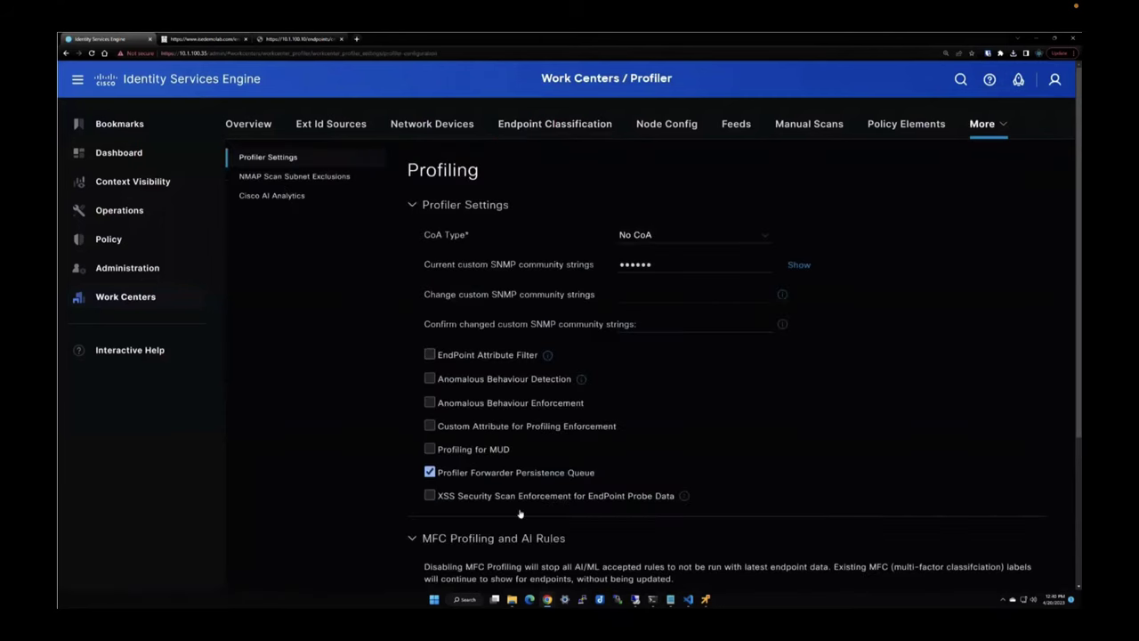
{"action": "scroll", "coordinate": [447, 472], "scroll_direction": "down", "scroll_amount": 4}
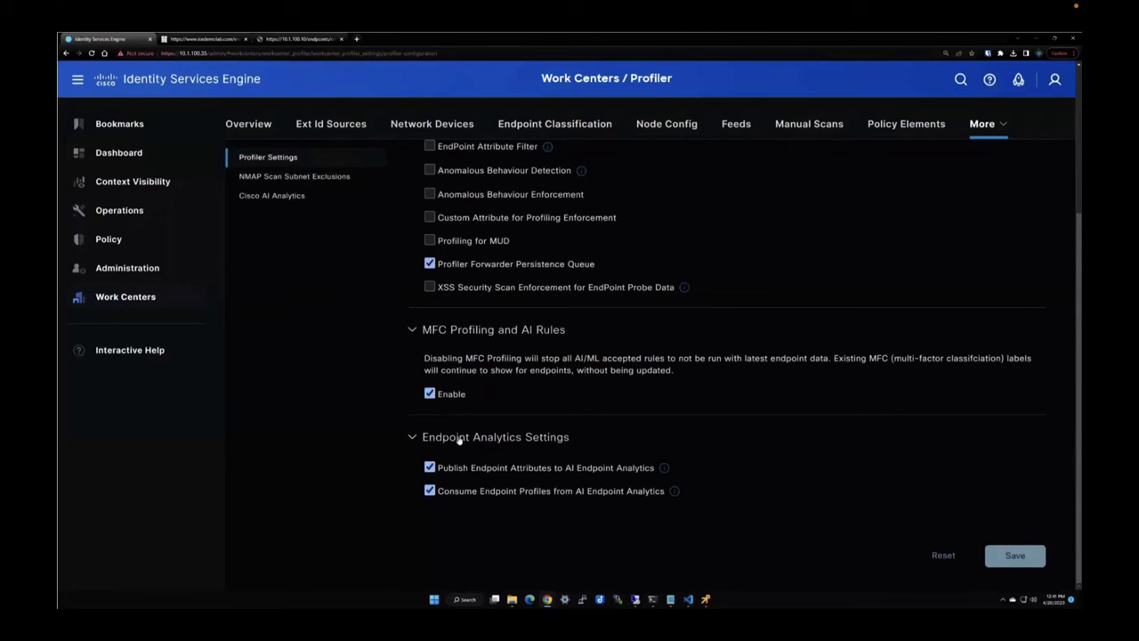
{"action": "scroll", "coordinate": [324, 432], "scroll_direction": "up", "scroll_amount": 3}
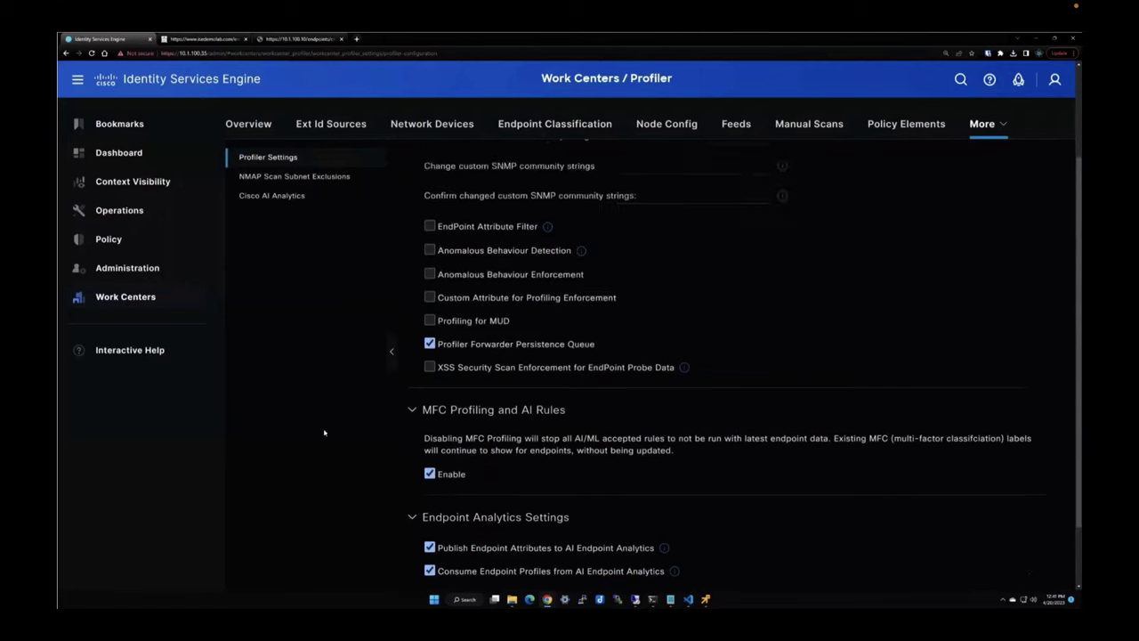
- Open the details of endpoint 10.1.100.6 from Endpoint Classification and inspect the MFC labels among its other attributes
{"action": "left_click", "coordinate": [506, 123]}
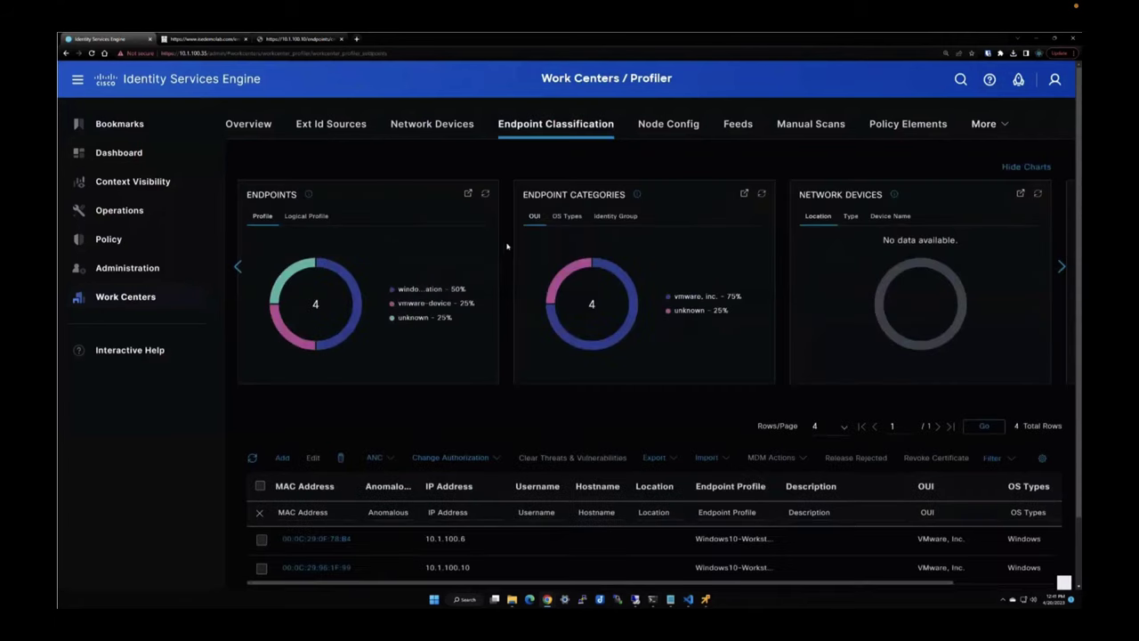
{"action": "left_click", "coordinate": [331, 540]}
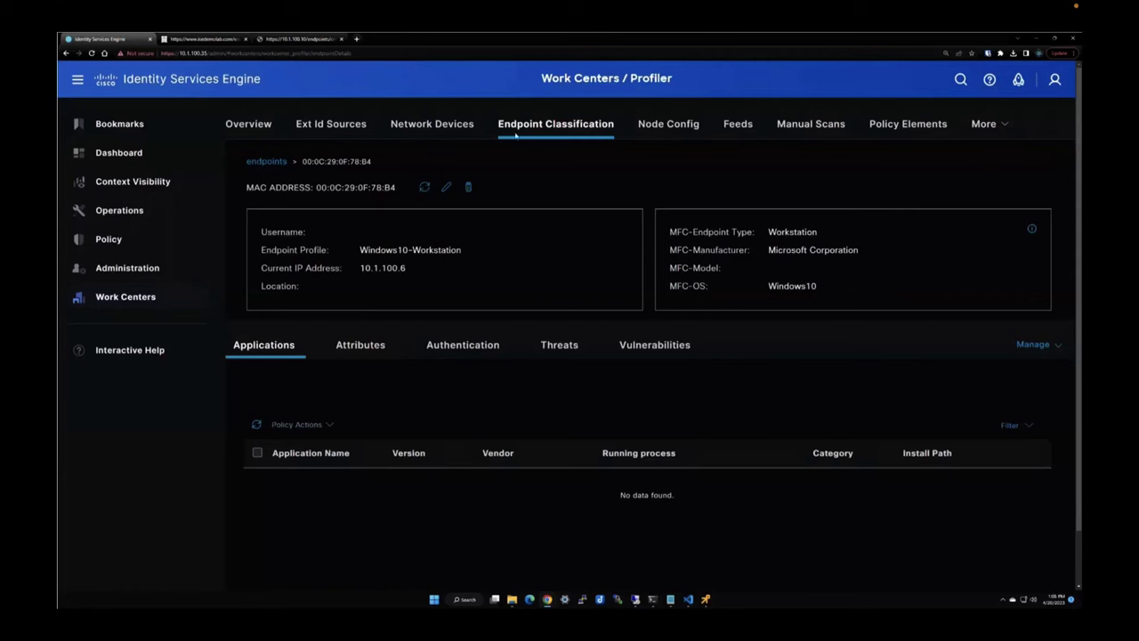
{"action": "left_click", "coordinate": [345, 346]}
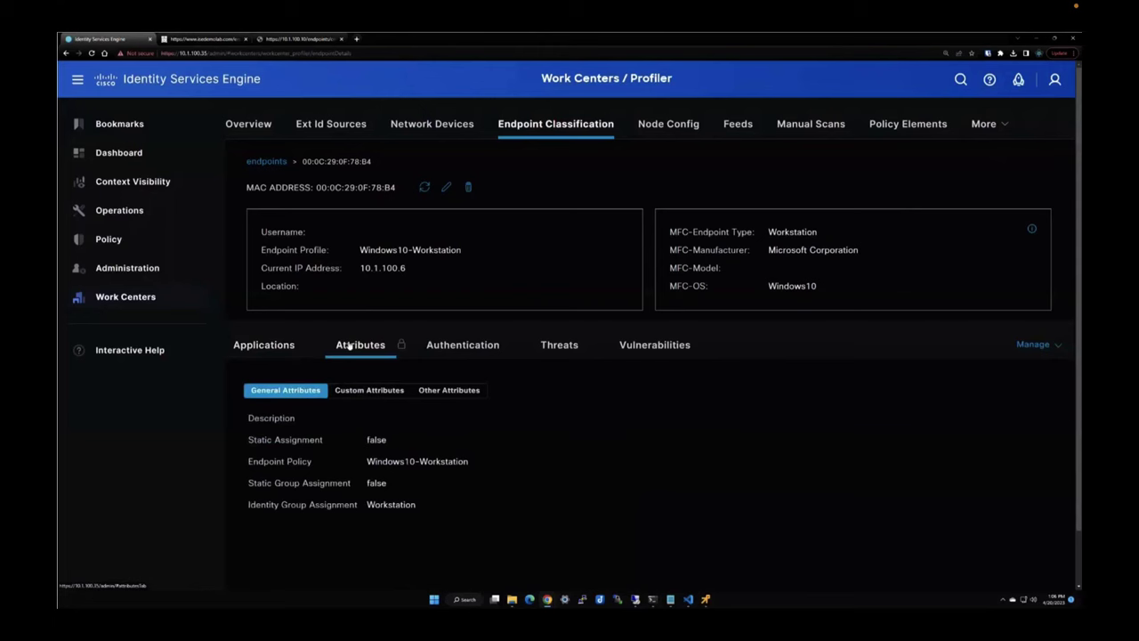
{"action": "left_click", "coordinate": [349, 393]}
{"action": "left_click", "coordinate": [449, 395]}
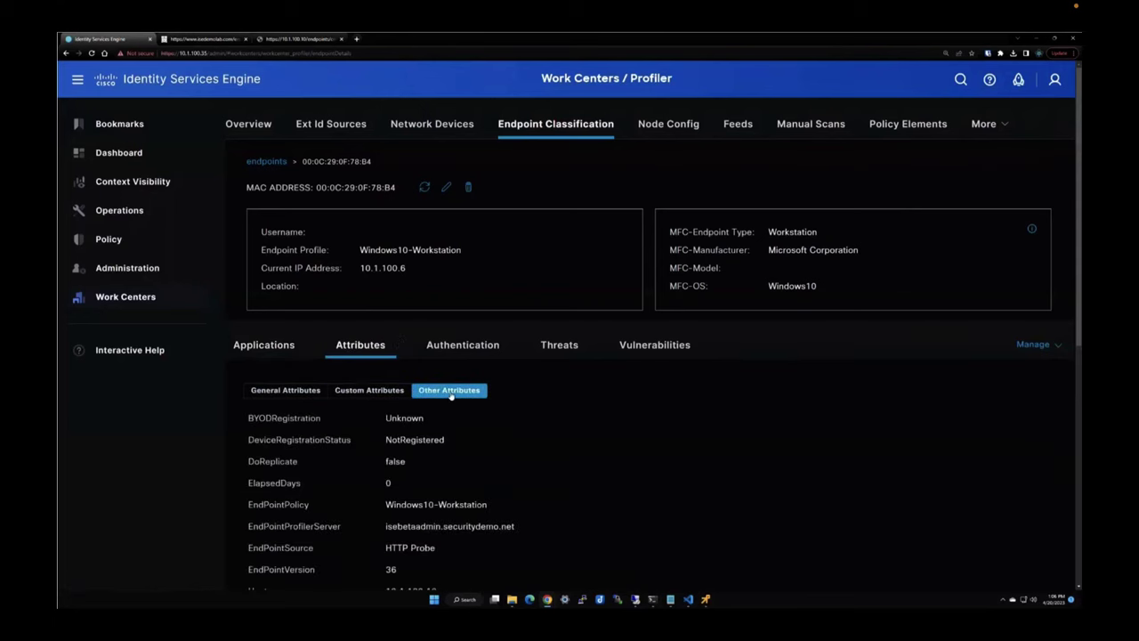
{"action": "scroll", "coordinate": [532, 452], "scroll_direction": "down", "scroll_amount": 3}
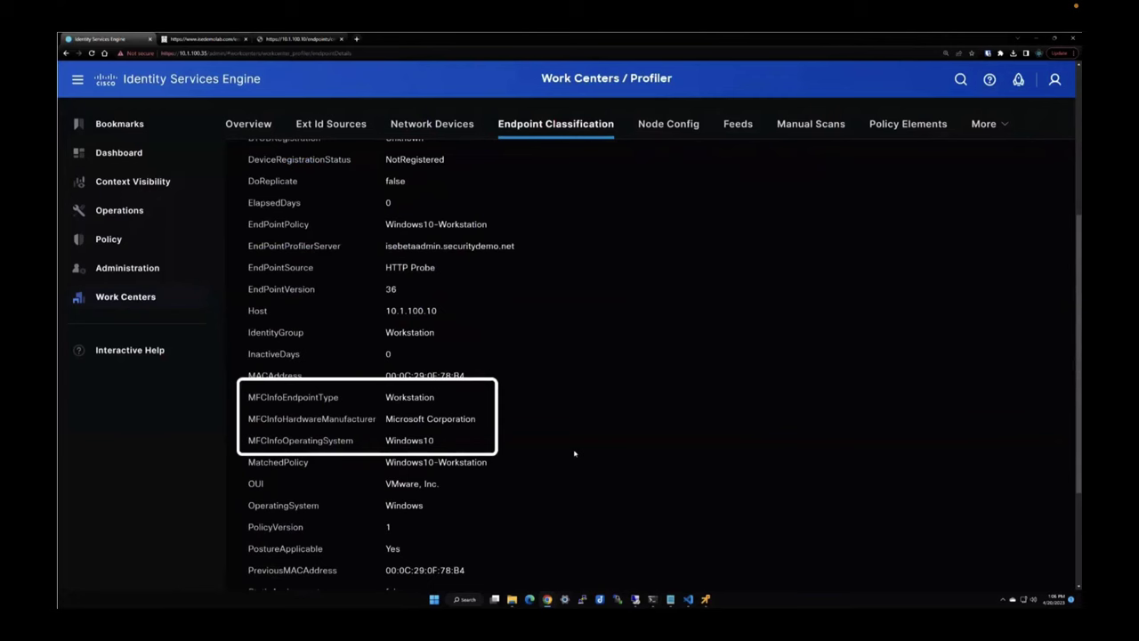
- Go to the AI Proposals from Endpoint Classification and view the proposal for the Samsung-Device group
{"action": "left_click", "coordinate": [540, 129]}
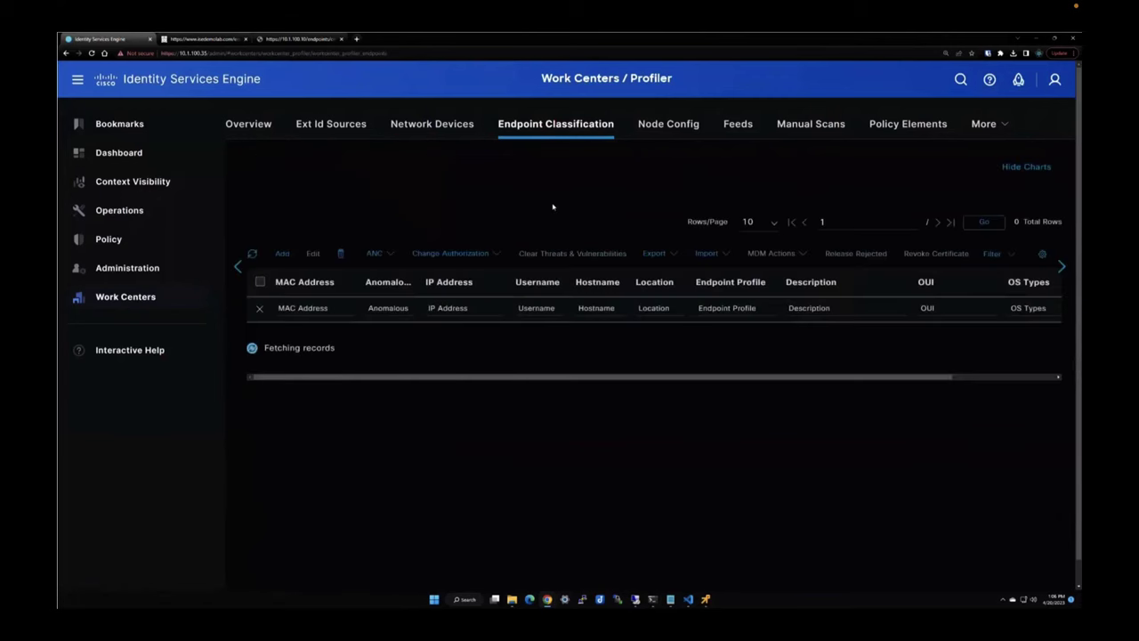
{"action": "left_click", "coordinate": [1061, 266]}
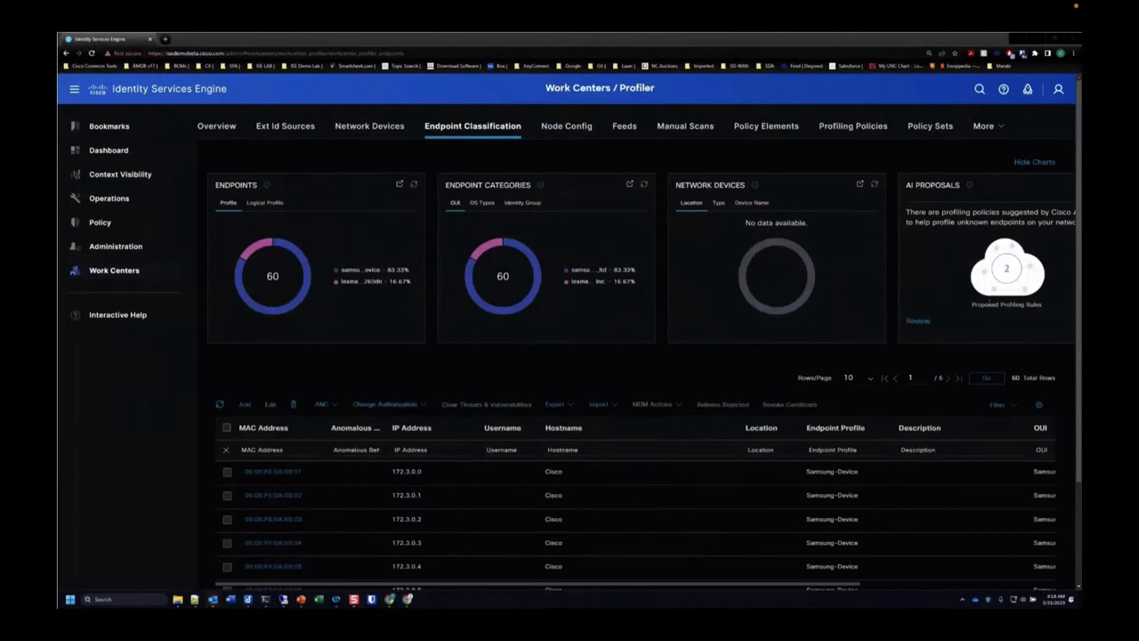
{"action": "left_click", "coordinate": [918, 322]}
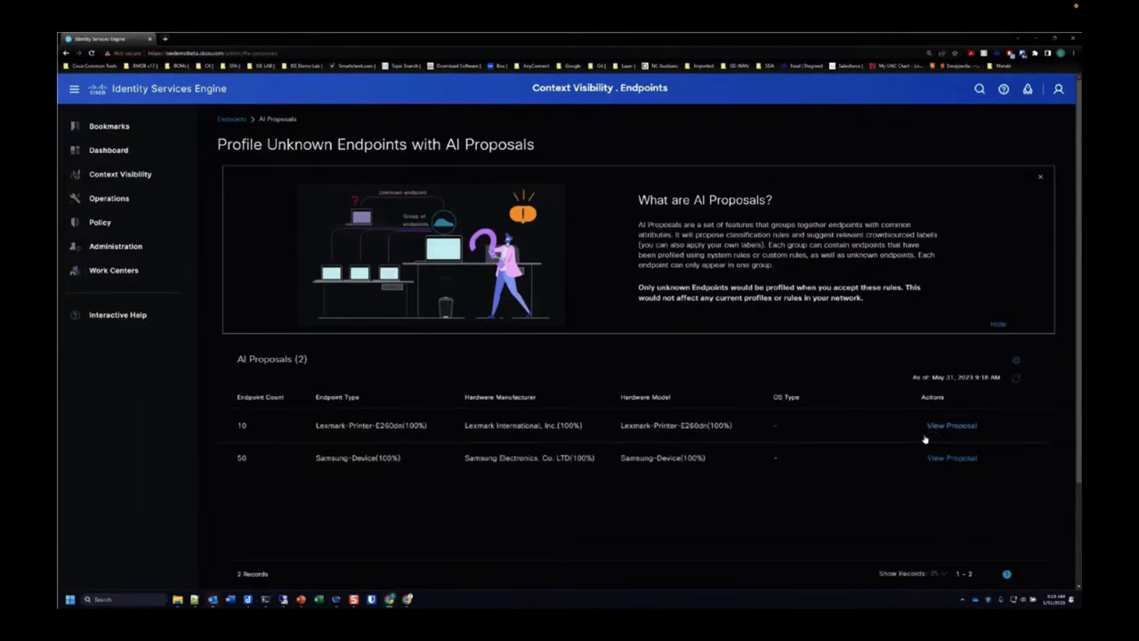
{"action": "left_click", "coordinate": [938, 459]}
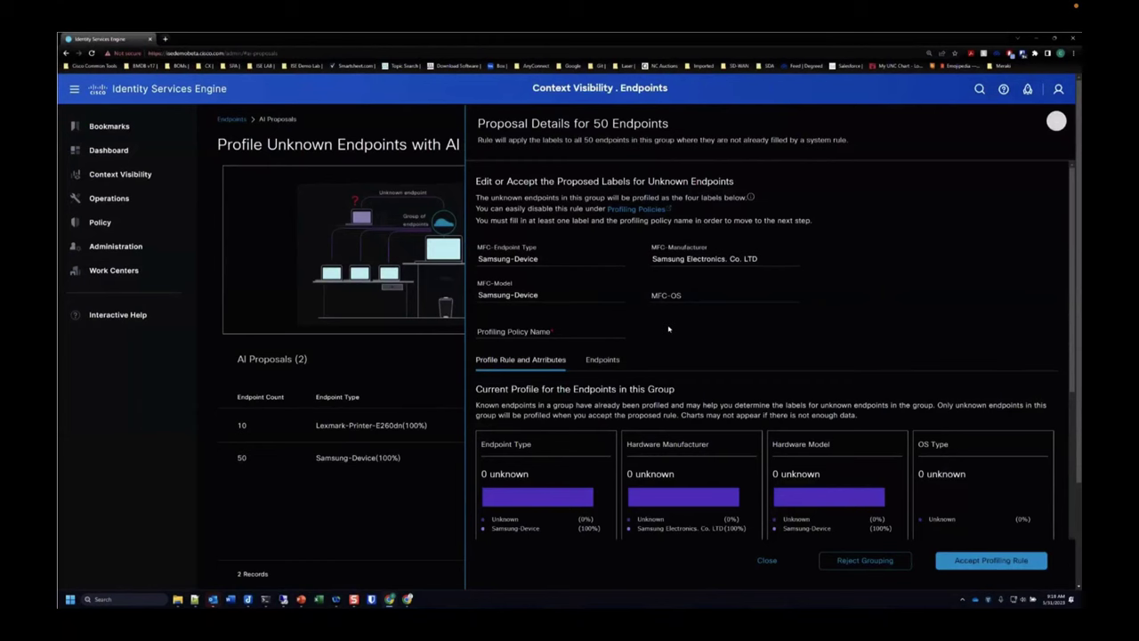
- Examine the Samsung proposal's current profile charts, proposed profile rule conditions and the attributes used in the rule
{"action": "left_click", "coordinate": [562, 330]}
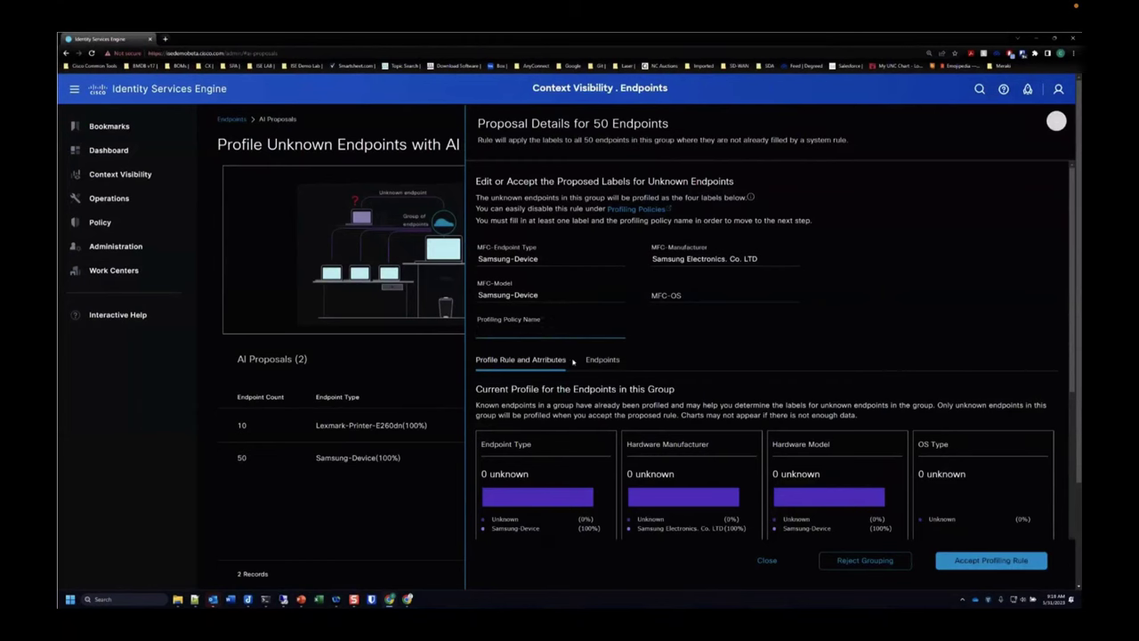
{"action": "scroll", "coordinate": [597, 490], "scroll_direction": "down", "scroll_amount": 1}
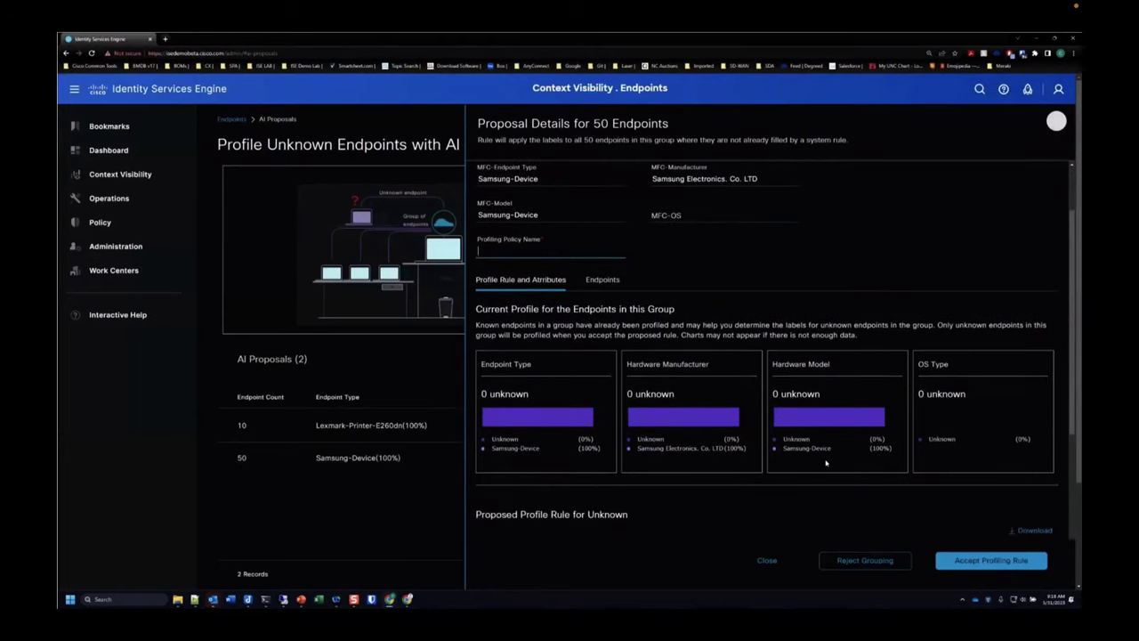
{"action": "scroll", "coordinate": [823, 461], "scroll_direction": "down", "scroll_amount": 2}
{"action": "scroll", "coordinate": [823, 461], "scroll_direction": "down", "scroll_amount": 1}
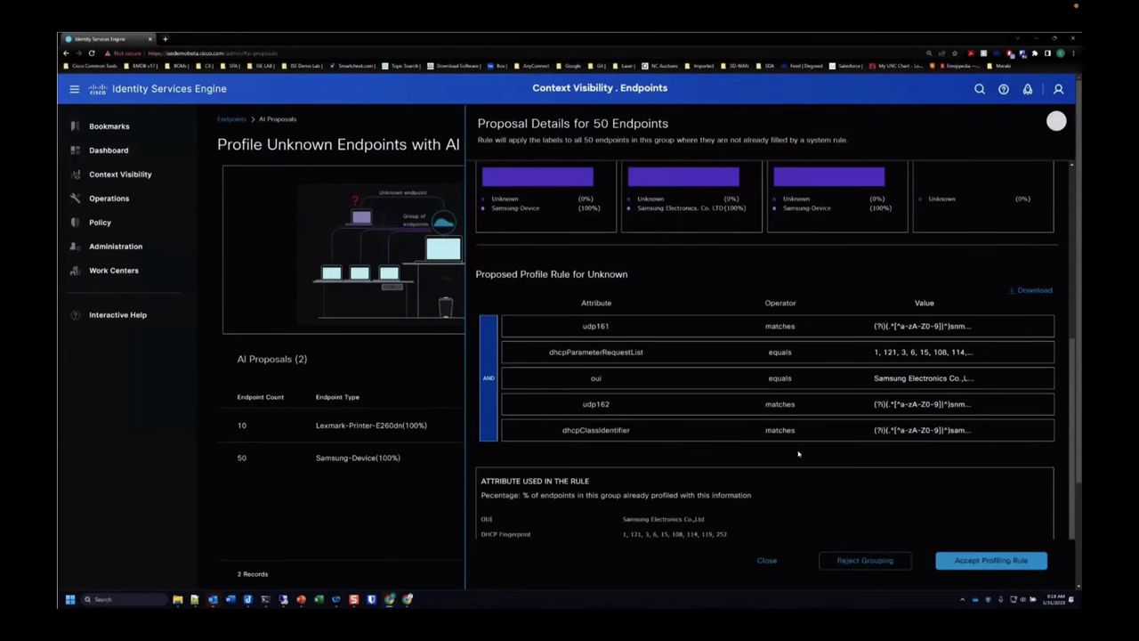
{"action": "scroll", "coordinate": [799, 454], "scroll_direction": "down", "scroll_amount": 1}
{"action": "scroll", "coordinate": [798, 454], "scroll_direction": "down", "scroll_amount": 3}
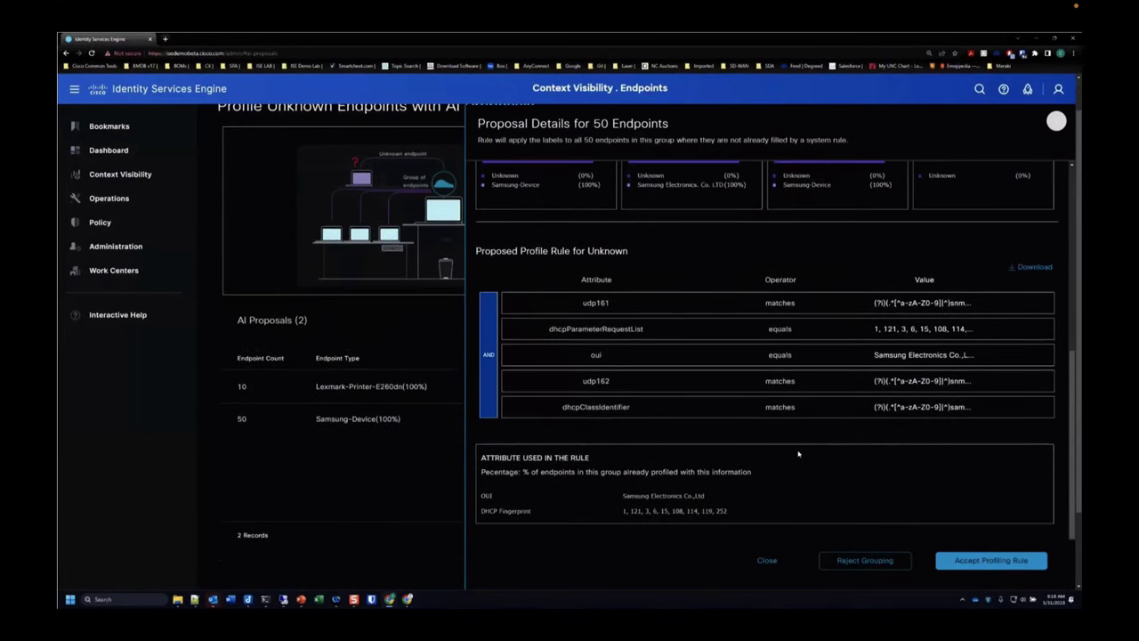
{"action": "scroll", "coordinate": [694, 384], "scroll_direction": "up", "scroll_amount": 5}
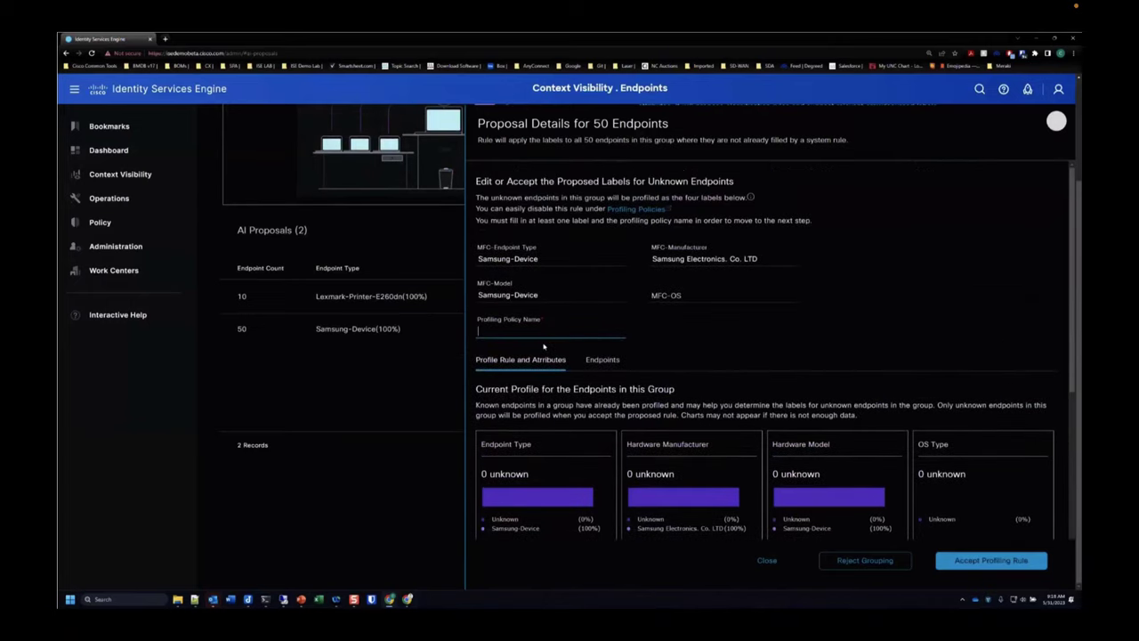
- Name the proposal's profiling policy "Samsung AI"
{"action": "type", "text": "Sam"}
{"action": "type", "text": "s"}
{"action": "type", "text": "ing"}
{"action": "key", "text": "BackSpace"}
{"action": "key", "text": "BackSpace"}
{"action": "type", "text": "ung A"}
{"action": "left_click_drag", "start_coordinate": [475, 359], "coordinate": [548, 359]}
{"action": "right_click", "coordinate": [679, 440]}
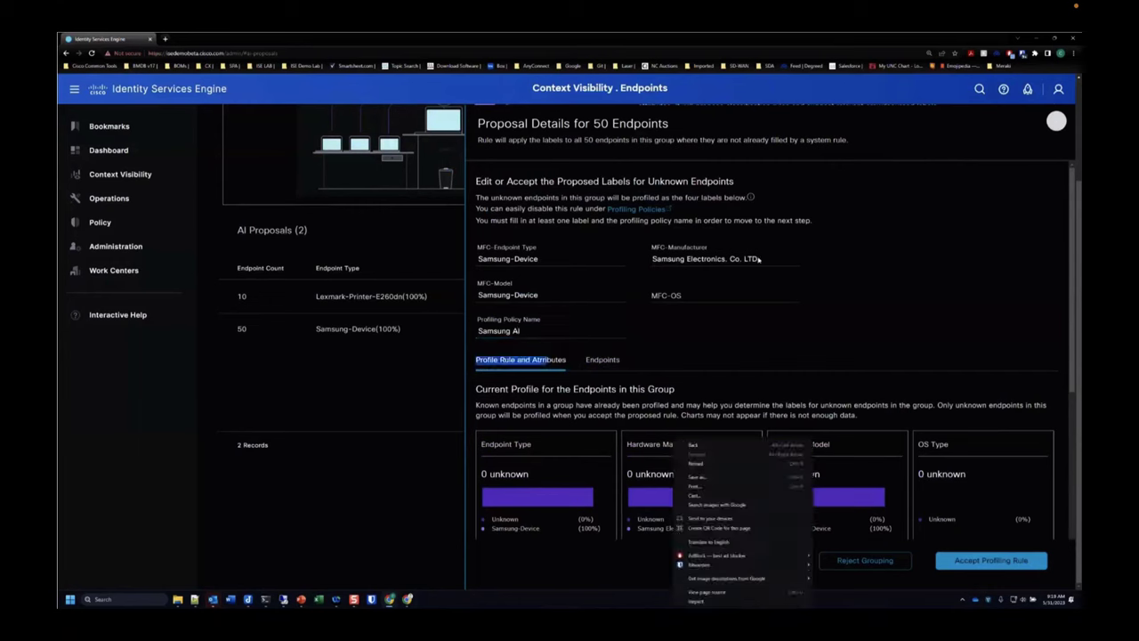
{"action": "key", "text": "Escape"}
- Check the list of endpoints in the Samsung group and accept the proposed profiling rule
{"action": "left_click", "coordinate": [603, 360]}
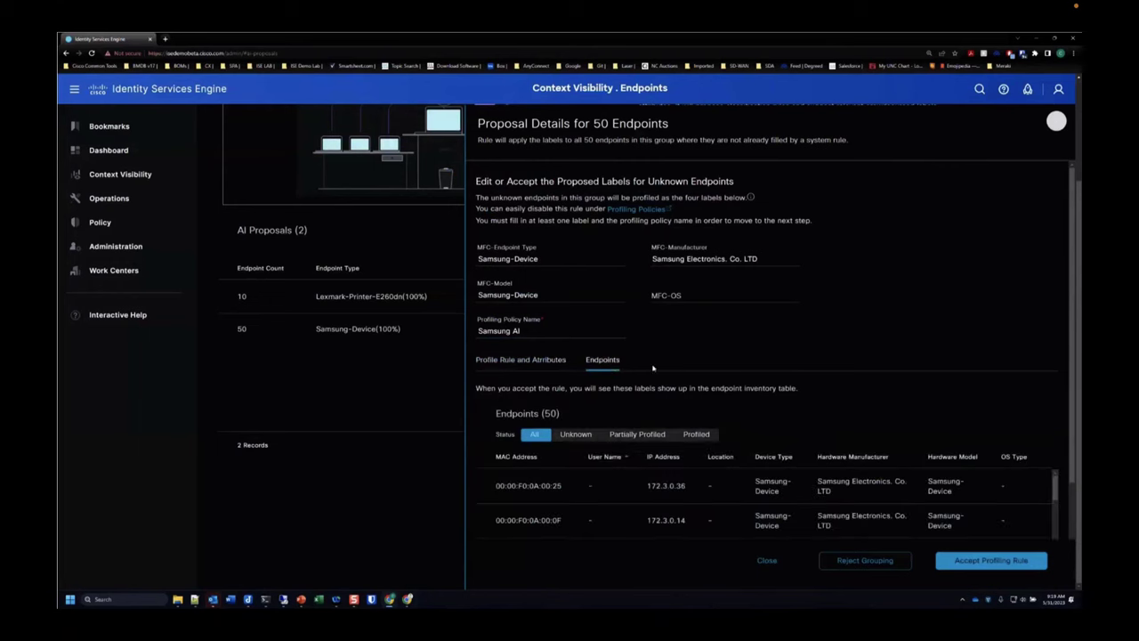
{"action": "left_click", "coordinate": [536, 360]}
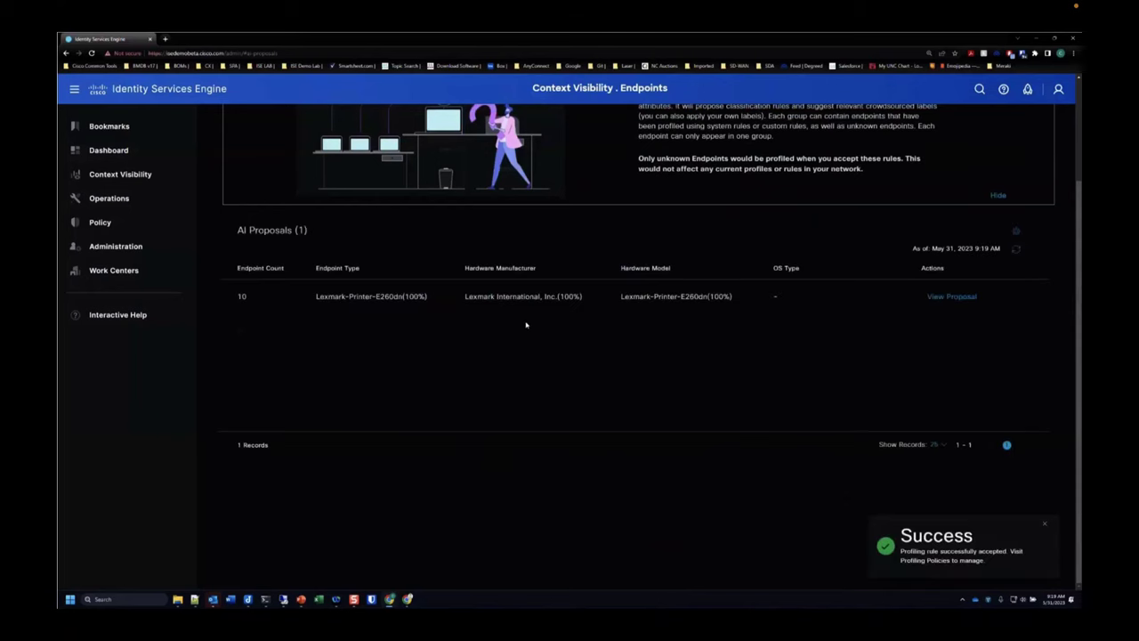
{"action": "scroll", "coordinate": [531, 359], "scroll_direction": "up", "scroll_amount": 2}
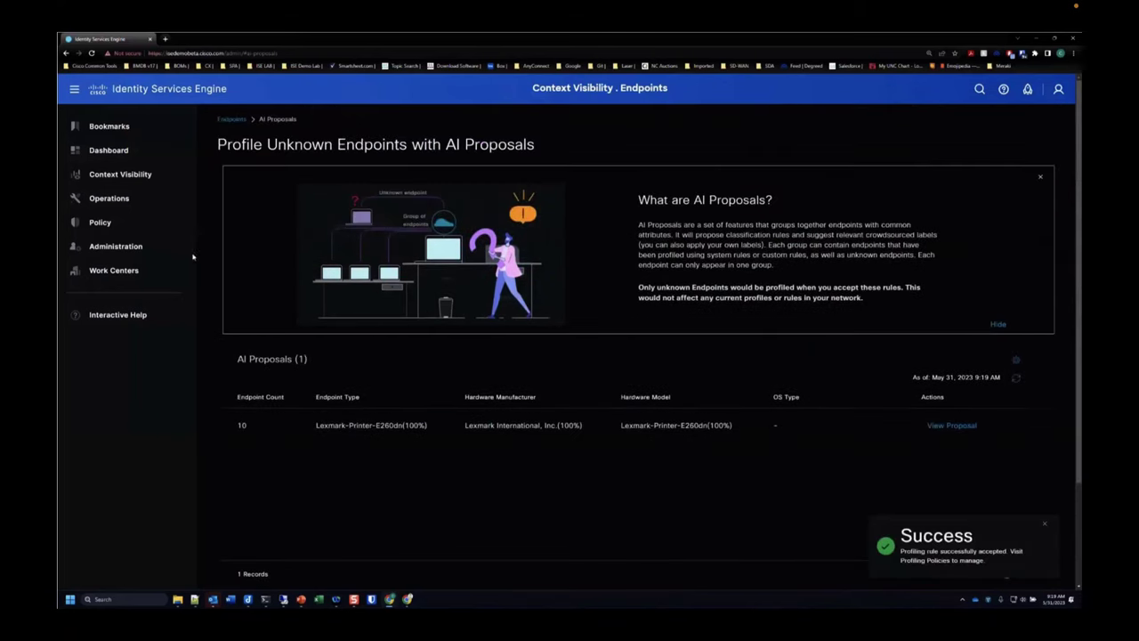
- Open the Samsung AI profile under the AI Profiles of the profiling policies and review its MFC labels and rules
{"action": "mouse_move", "coordinate": [92, 224]}
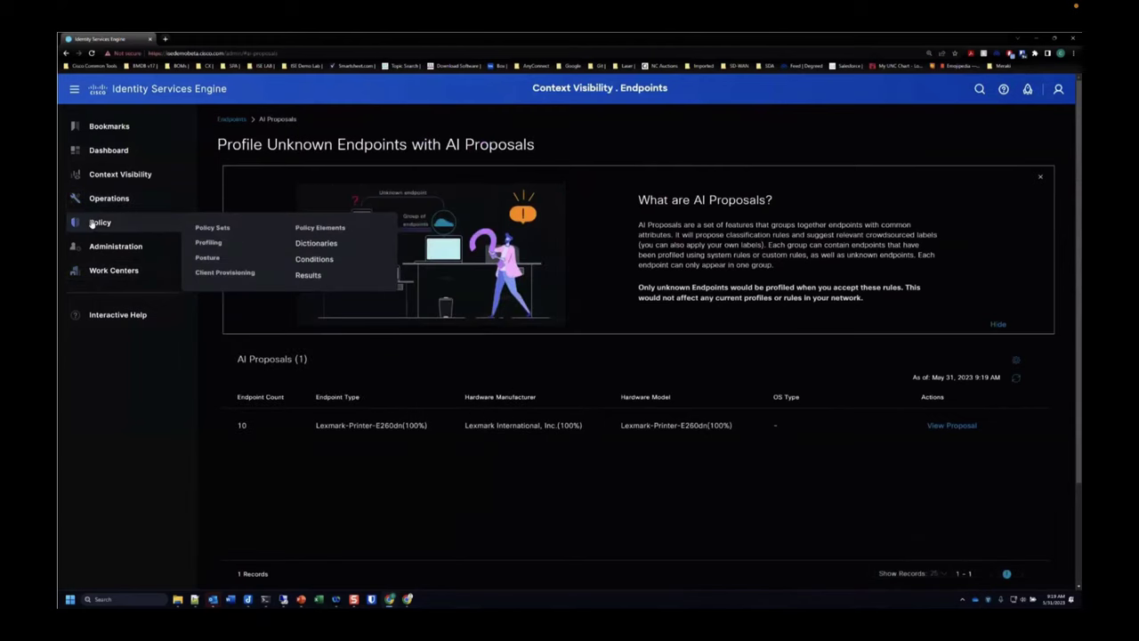
{"action": "left_click", "coordinate": [208, 243]}
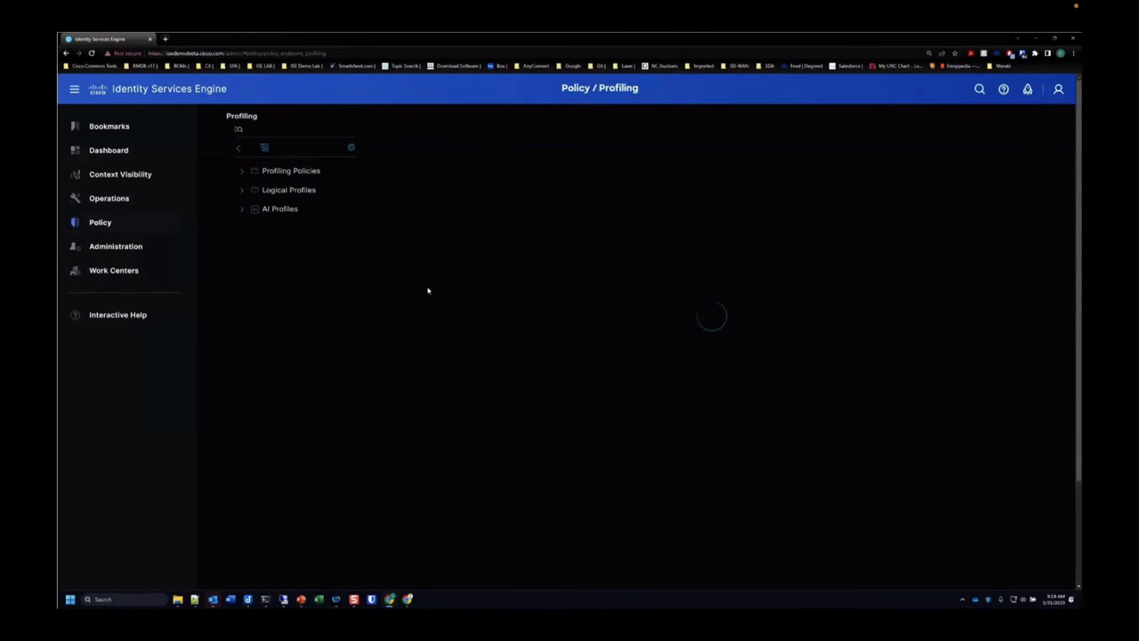
{"action": "left_click", "coordinate": [277, 212]}
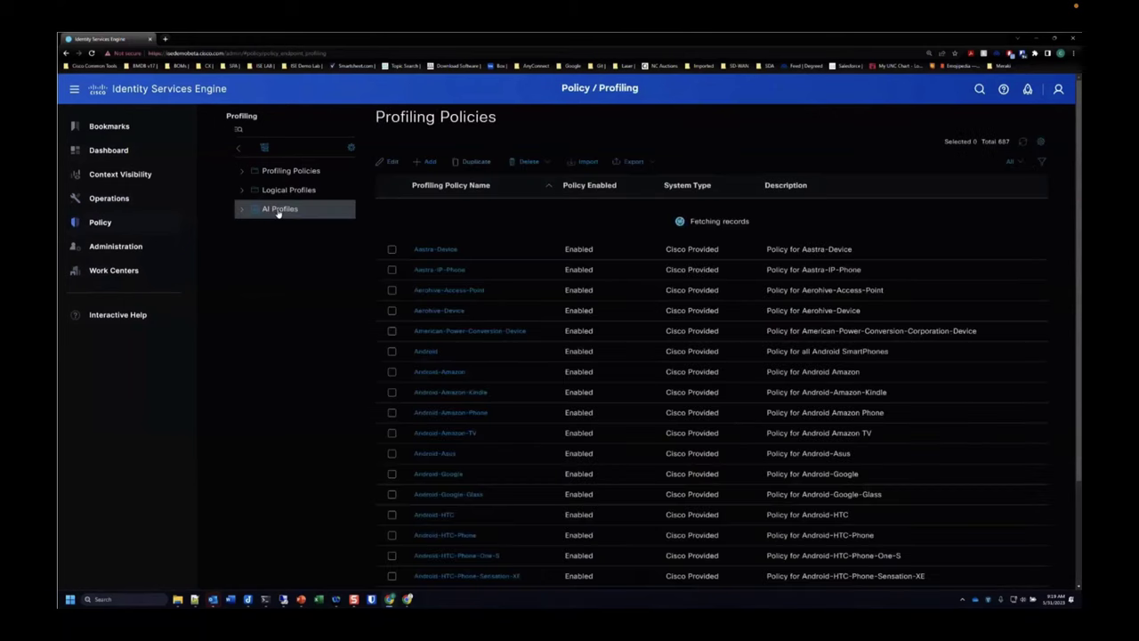
{"action": "left_click", "coordinate": [243, 210]}
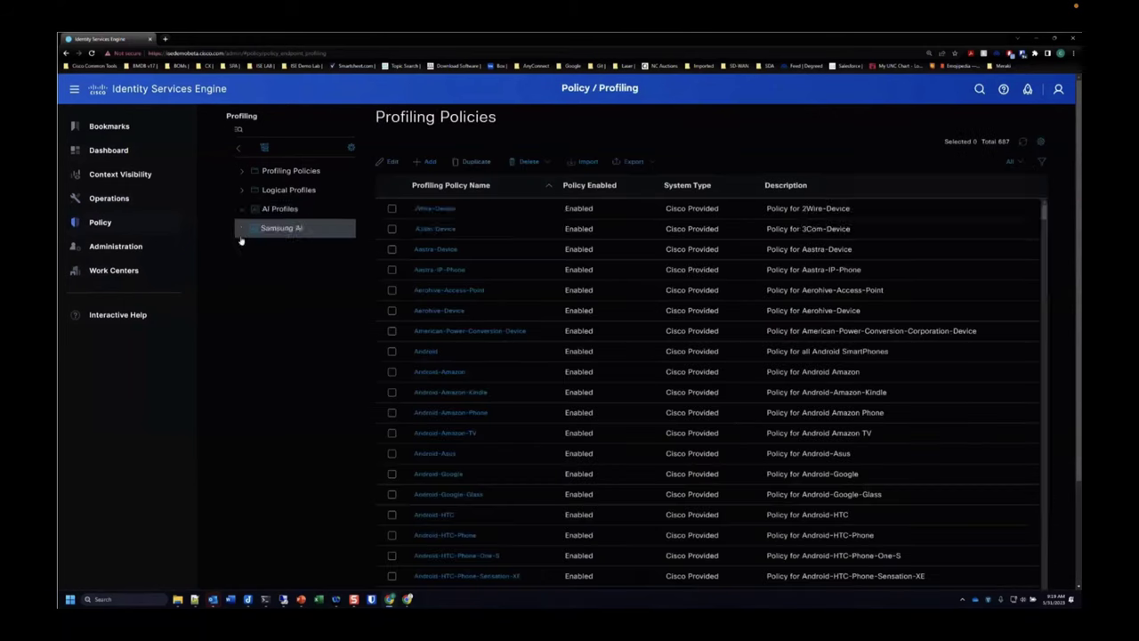
{"action": "left_click", "coordinate": [268, 229]}
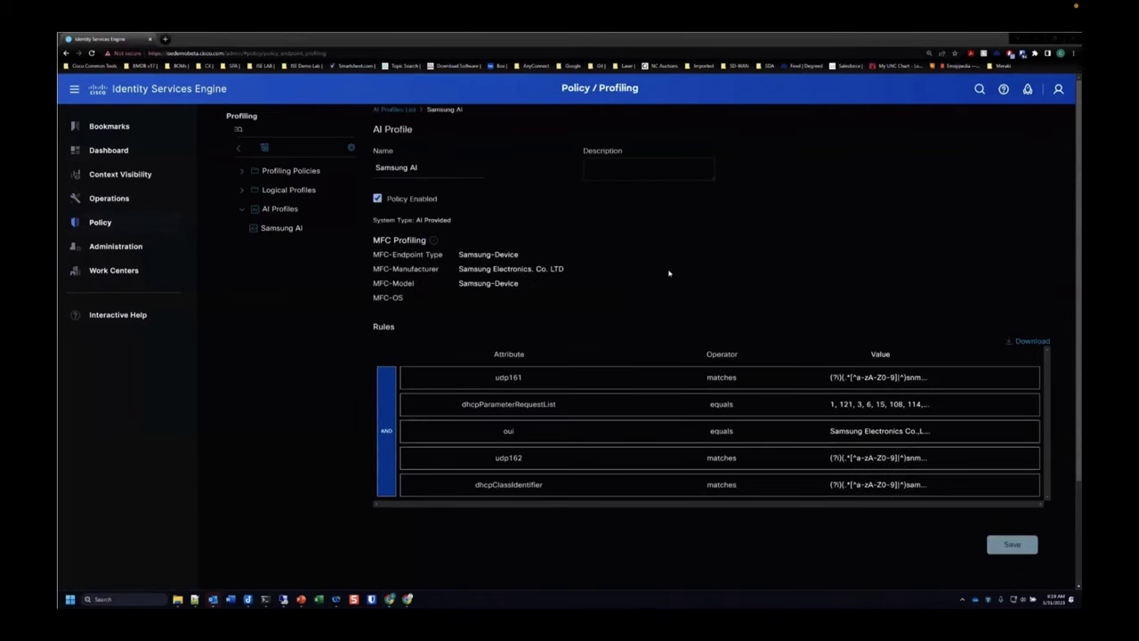
{"action": "left_click_drag", "start_coordinate": [565, 269], "coordinate": [459, 268]}
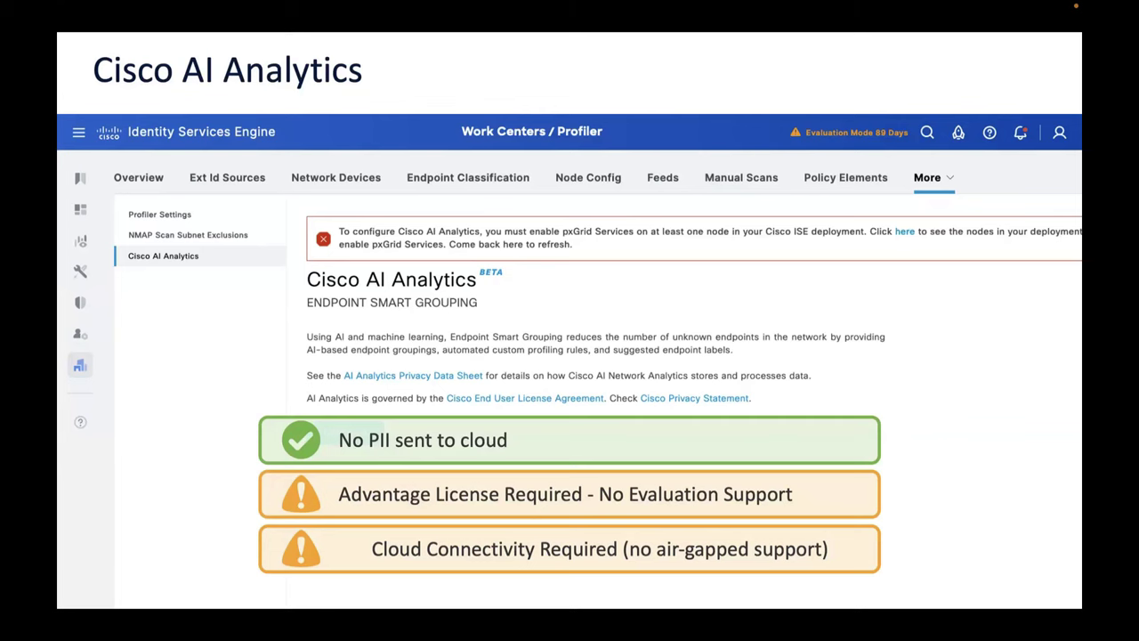
{"action": "key", "text": "Right"}
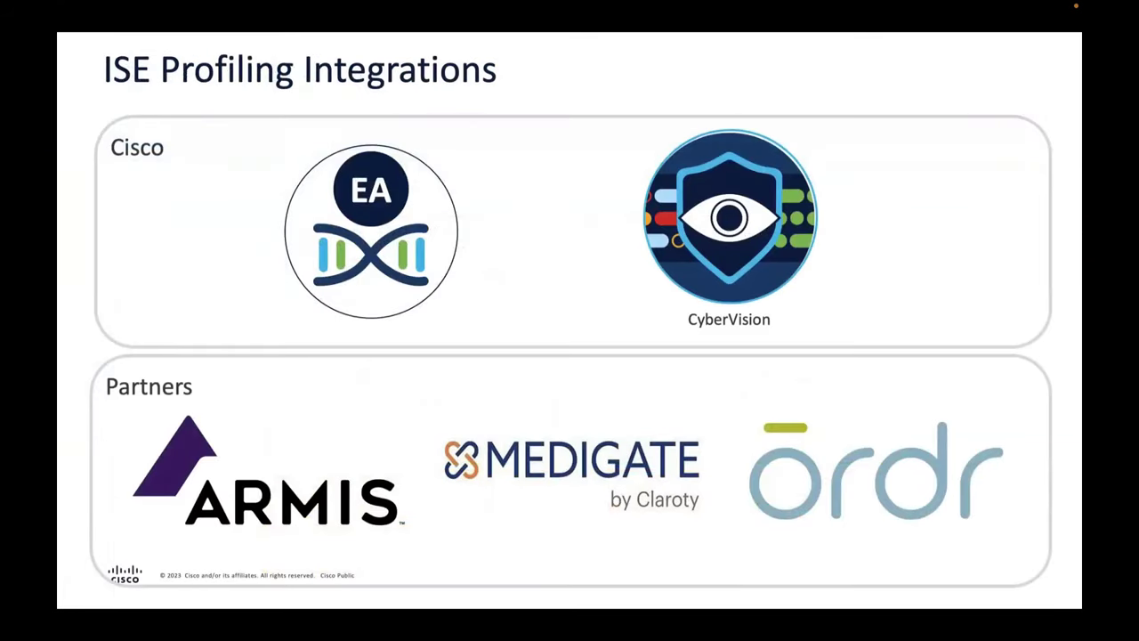